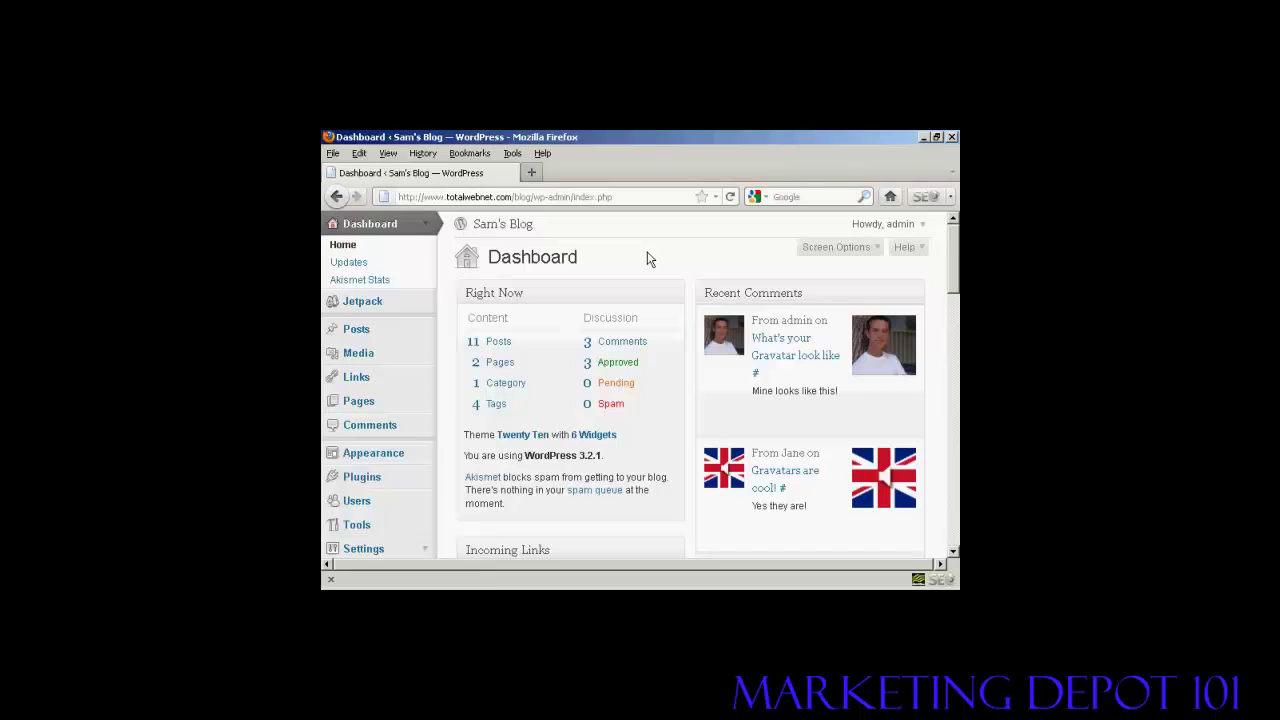
- Go to Settings > Discussion in the admin sidebar
left_click_drag(955, 260, 955, 327)
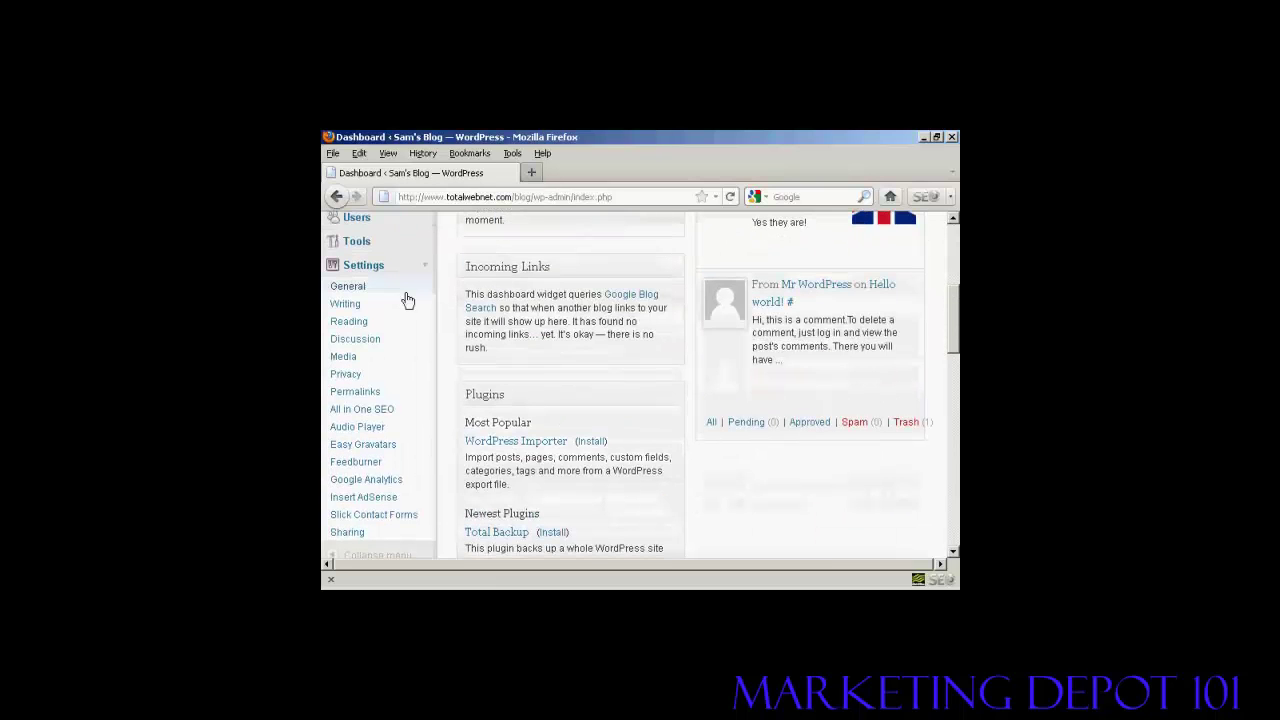
left_click(366, 345)
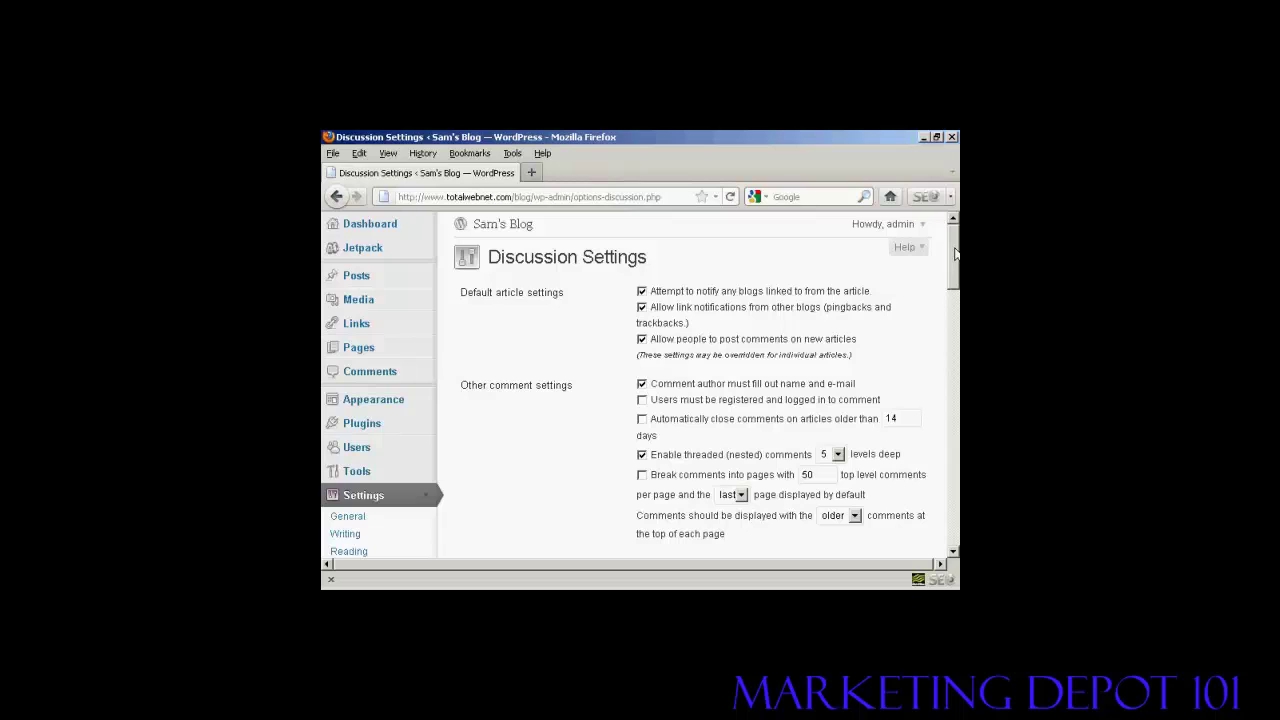
- Tick 'Users must be registered and logged in to comment' in Discussion Settings
left_click_drag(955, 254, 955, 260)
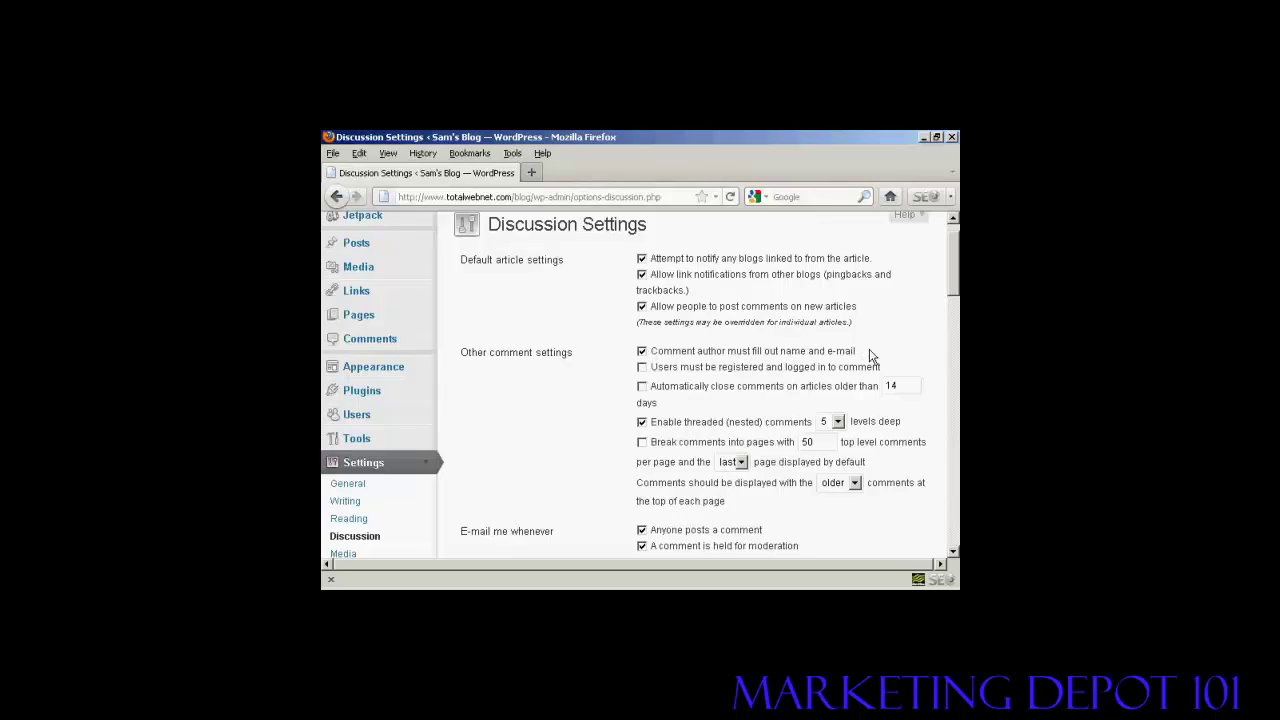
left_click(641, 368)
scroll(953, 272, "down", 3)
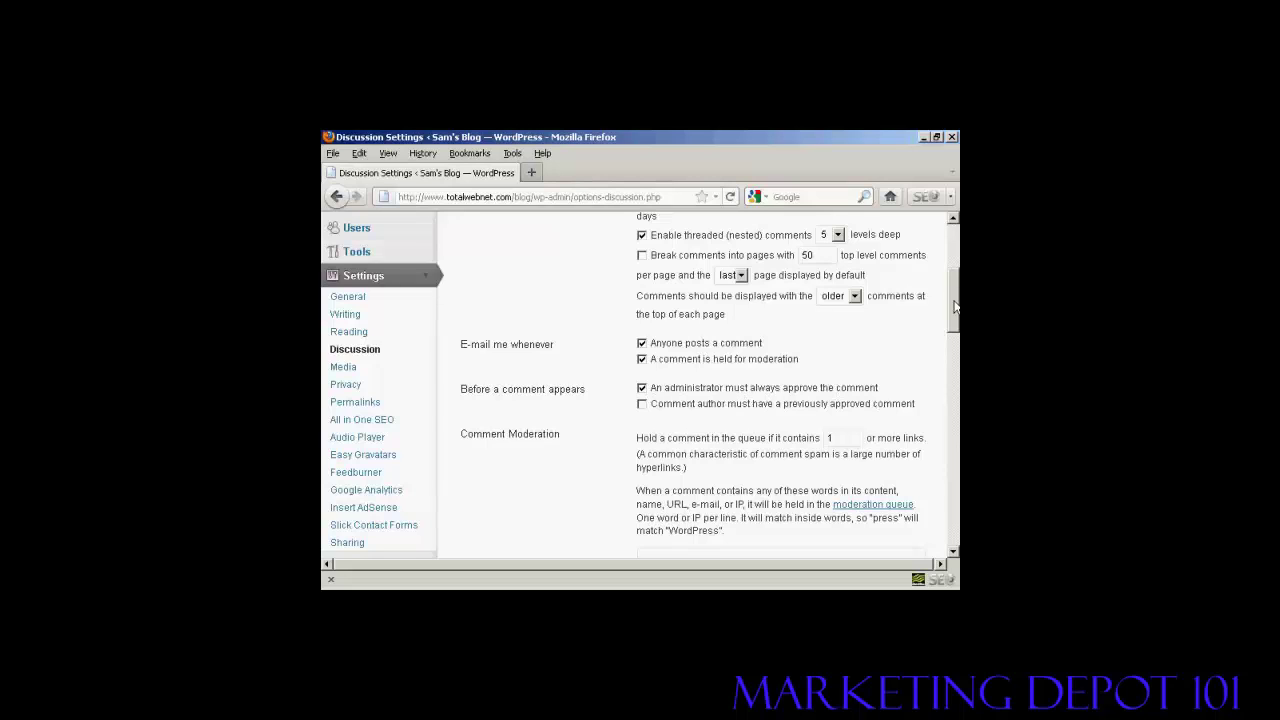
left_click_drag(955, 300, 957, 333)
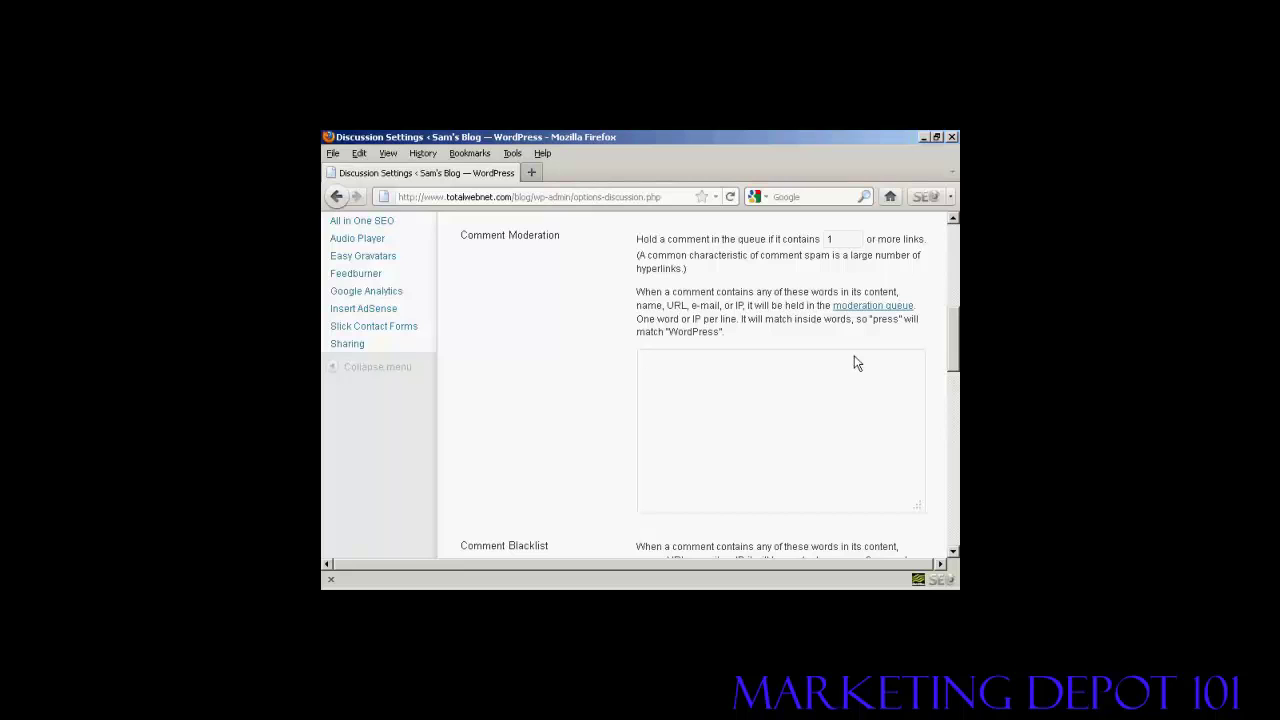
left_click_drag(957, 345, 957, 314)
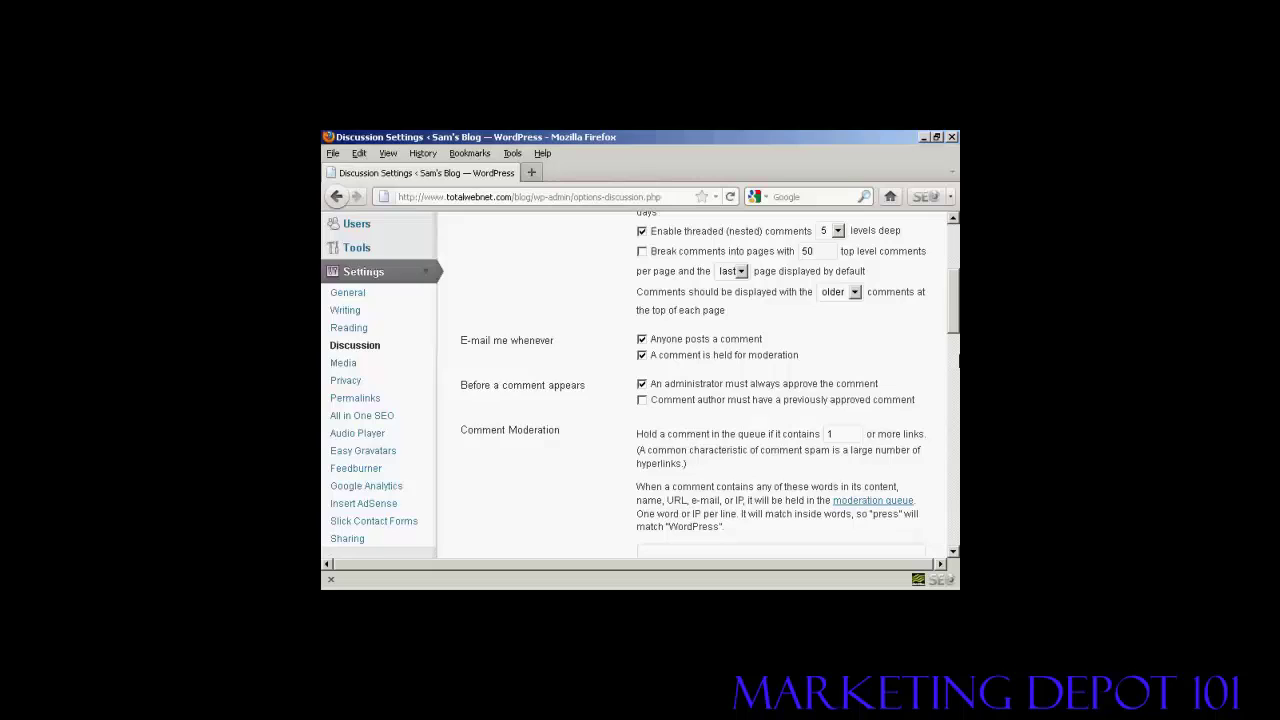
left_click_drag(957, 314, 955, 380)
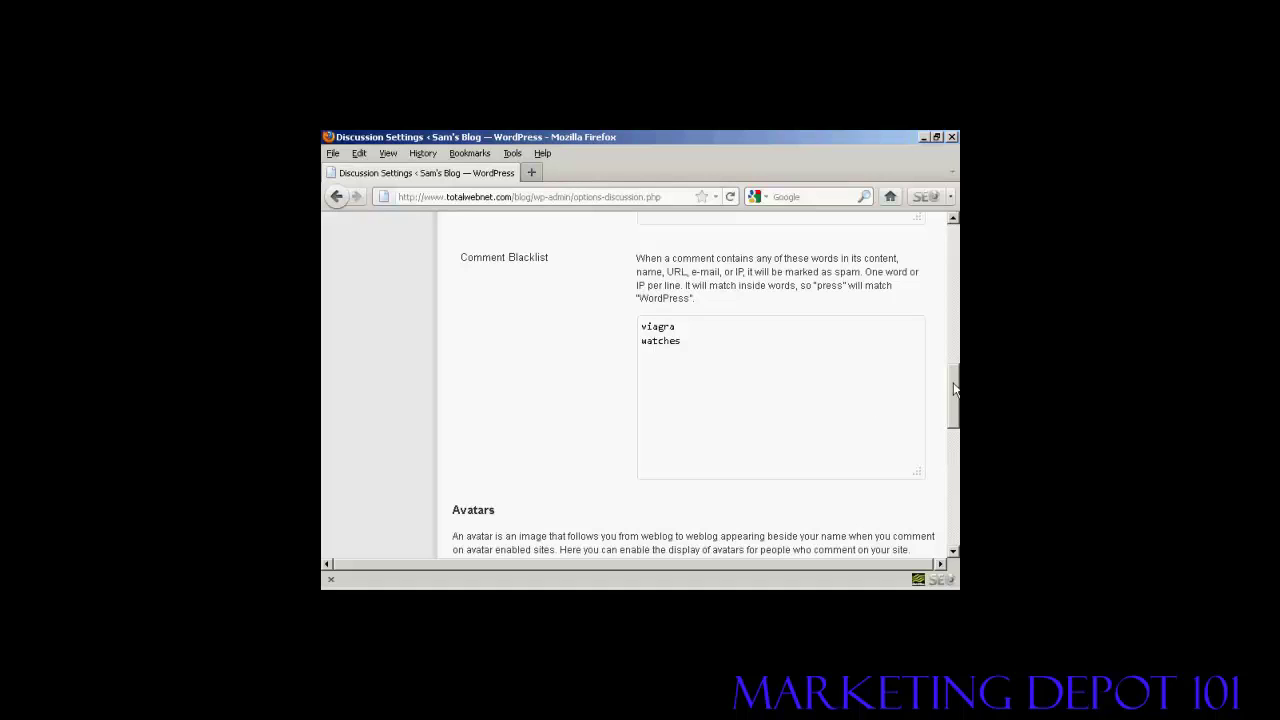
- Save Changes at the bottom of Discussion Settings
left_click_drag(955, 388, 956, 506)
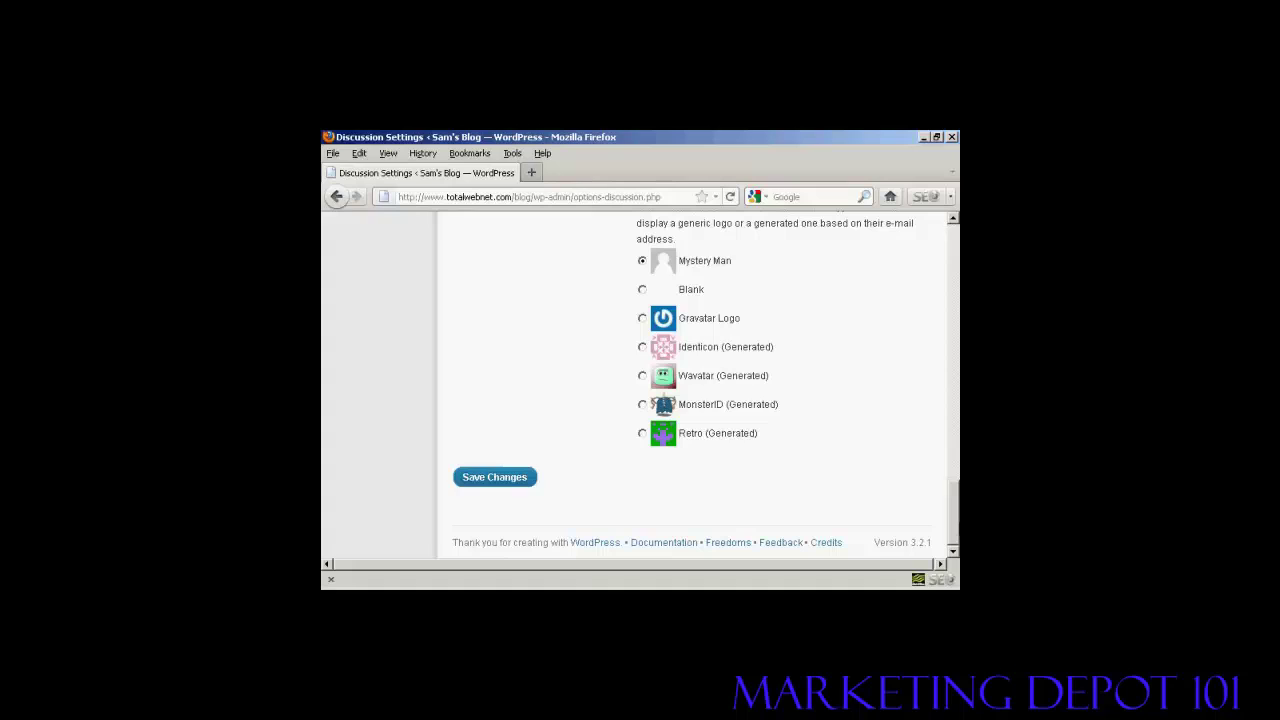
left_click(492, 480)
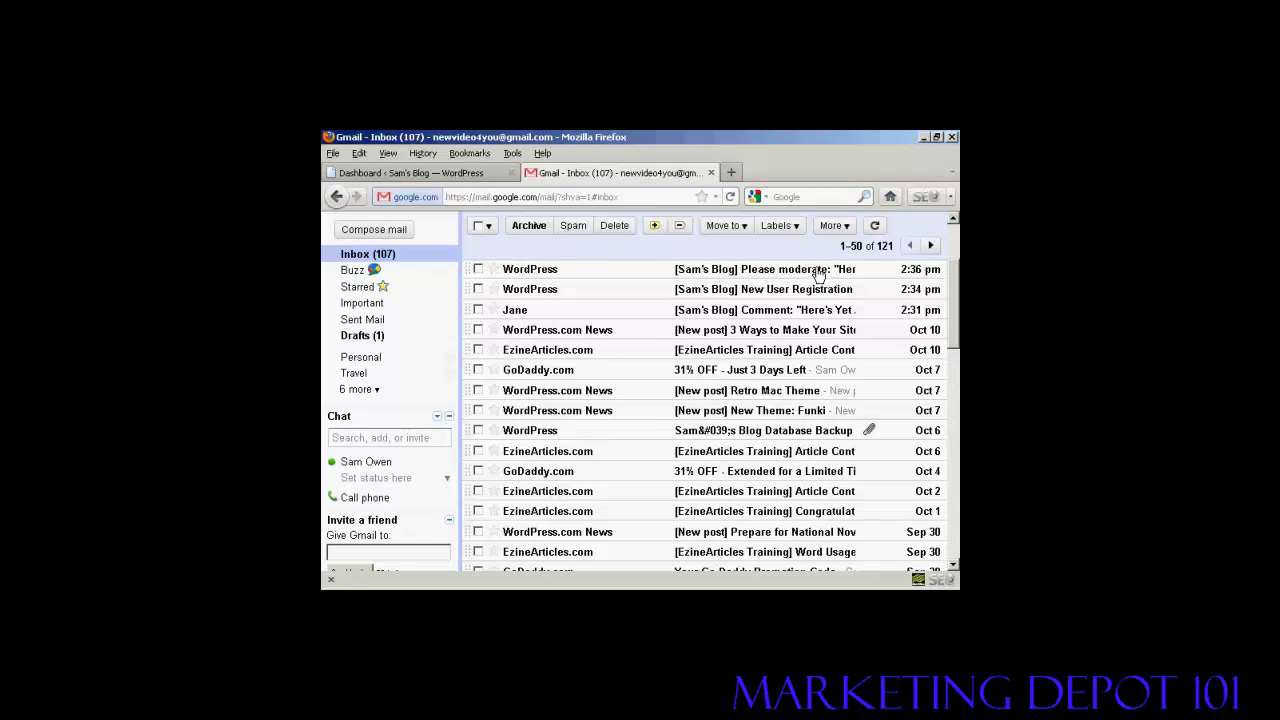
- Open the '[Sam's Blog] Please moderate' email about Fred's comment
left_click(805, 272)
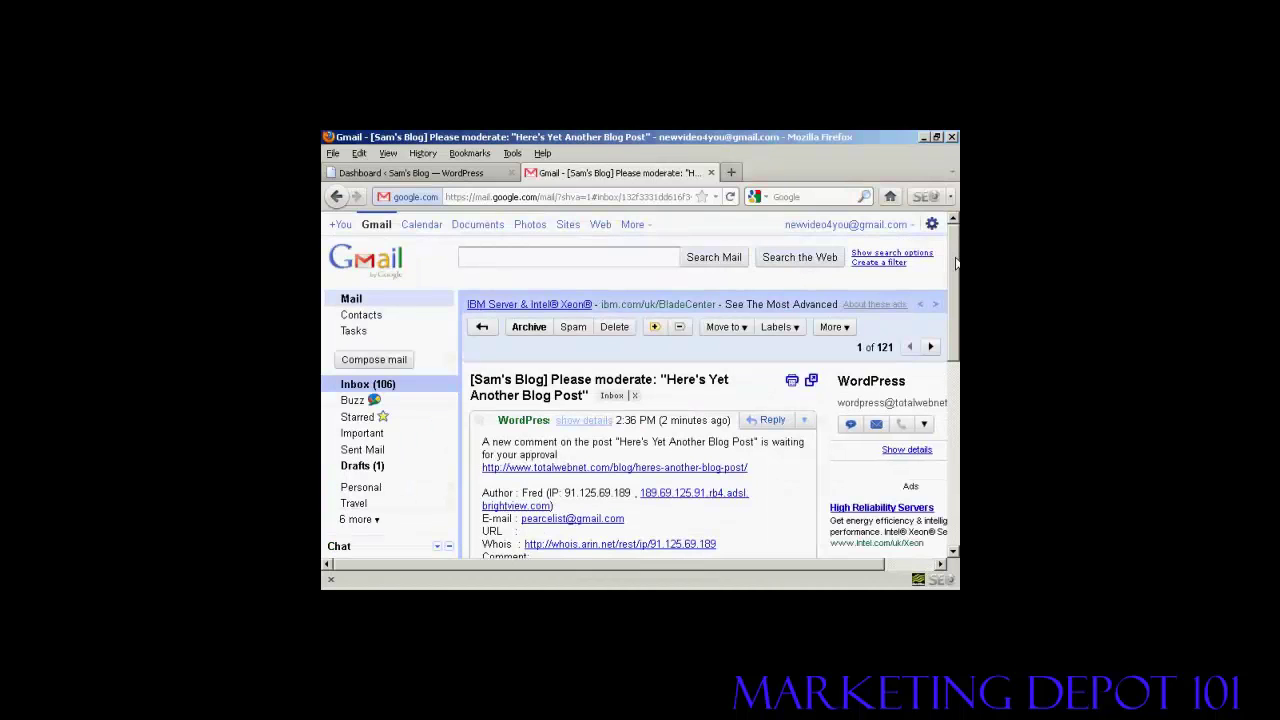
left_click_drag(955, 262, 955, 308)
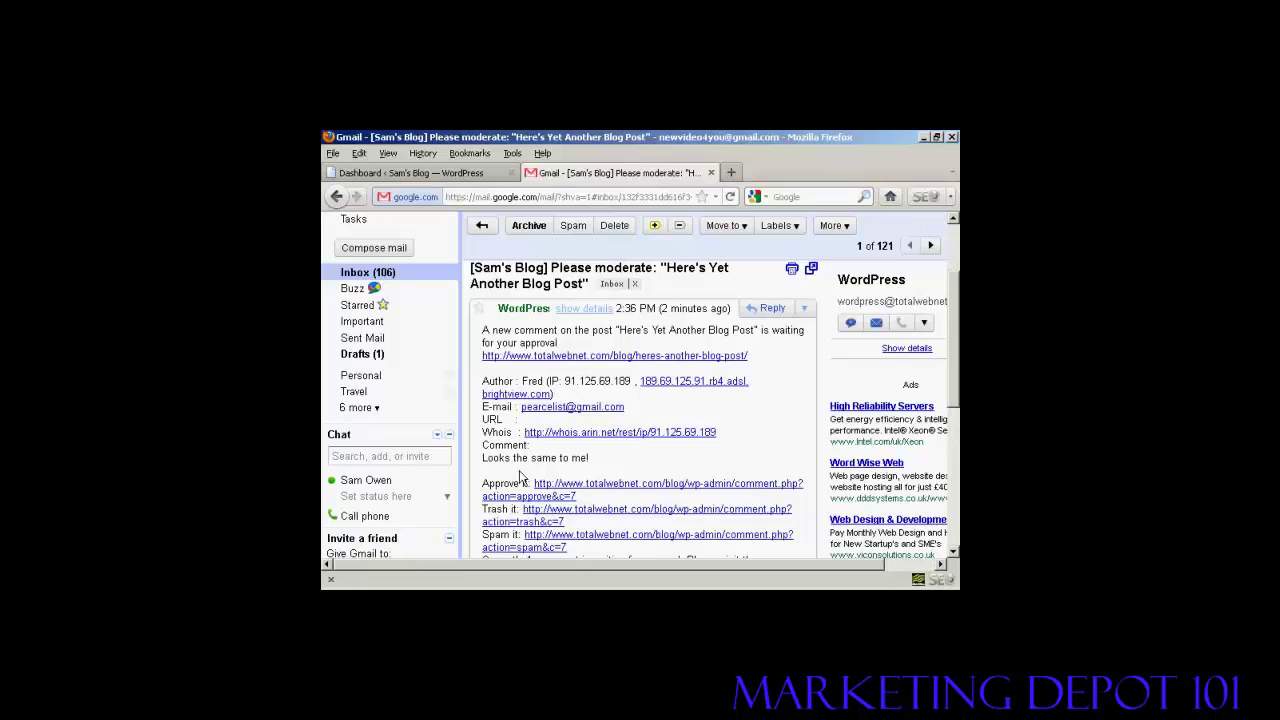
- Close the Gmail tab and approve Fred's comment 'Looks the same to me!' in Recent Comments
left_click(712, 173)
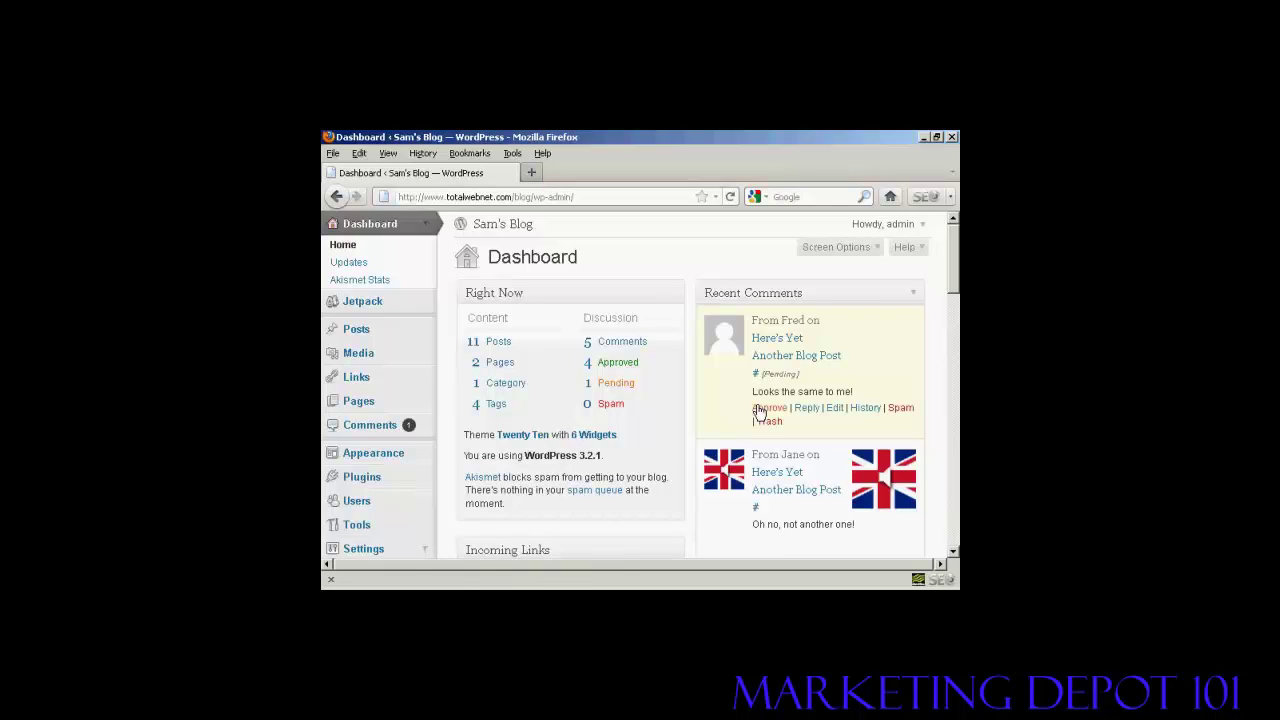
mouse_move(810, 370)
left_click(773, 412)
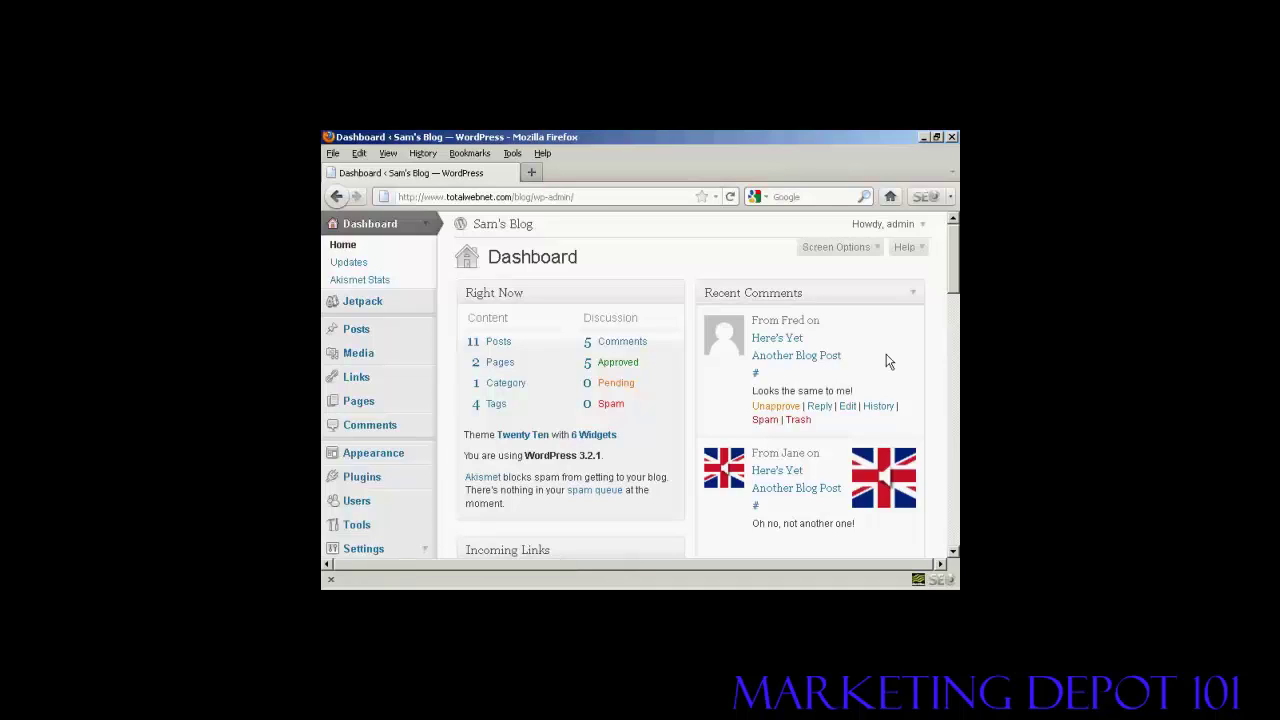
mouse_move(800, 495)
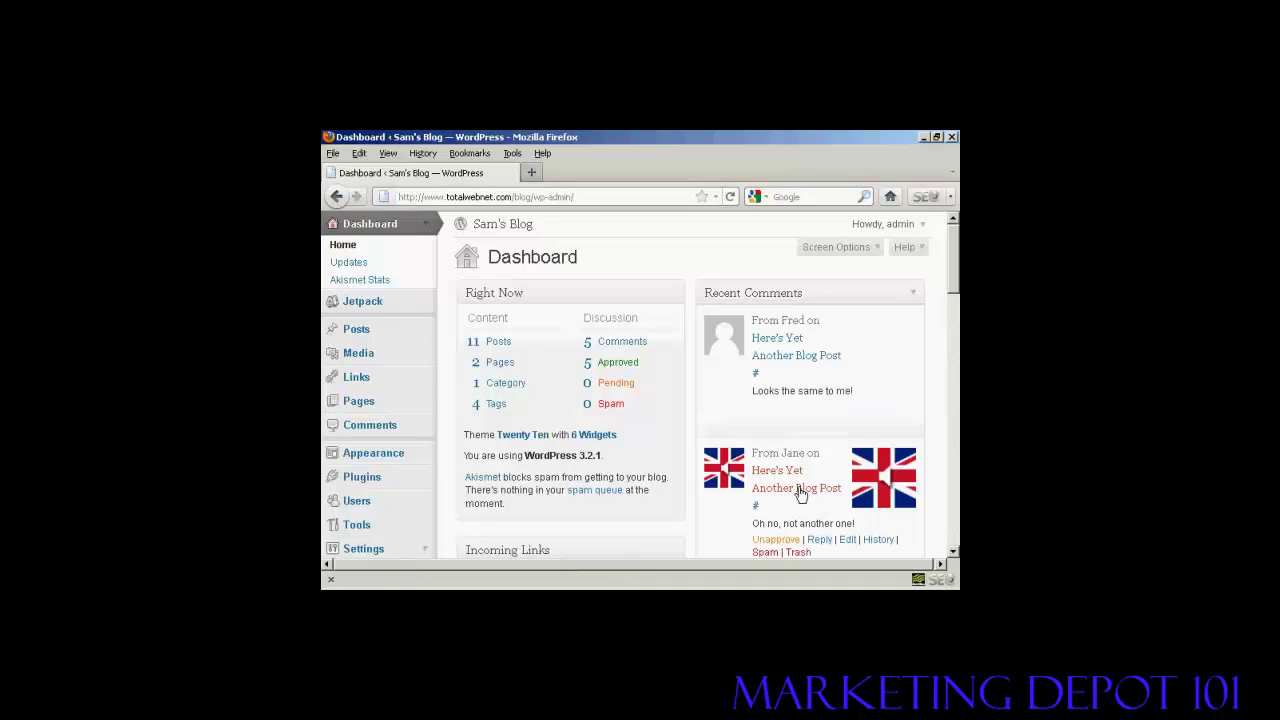
- Unapprove Jane's comment 'Oh no, not another one!' and move it to trash
scroll(957, 267, "down", 3)
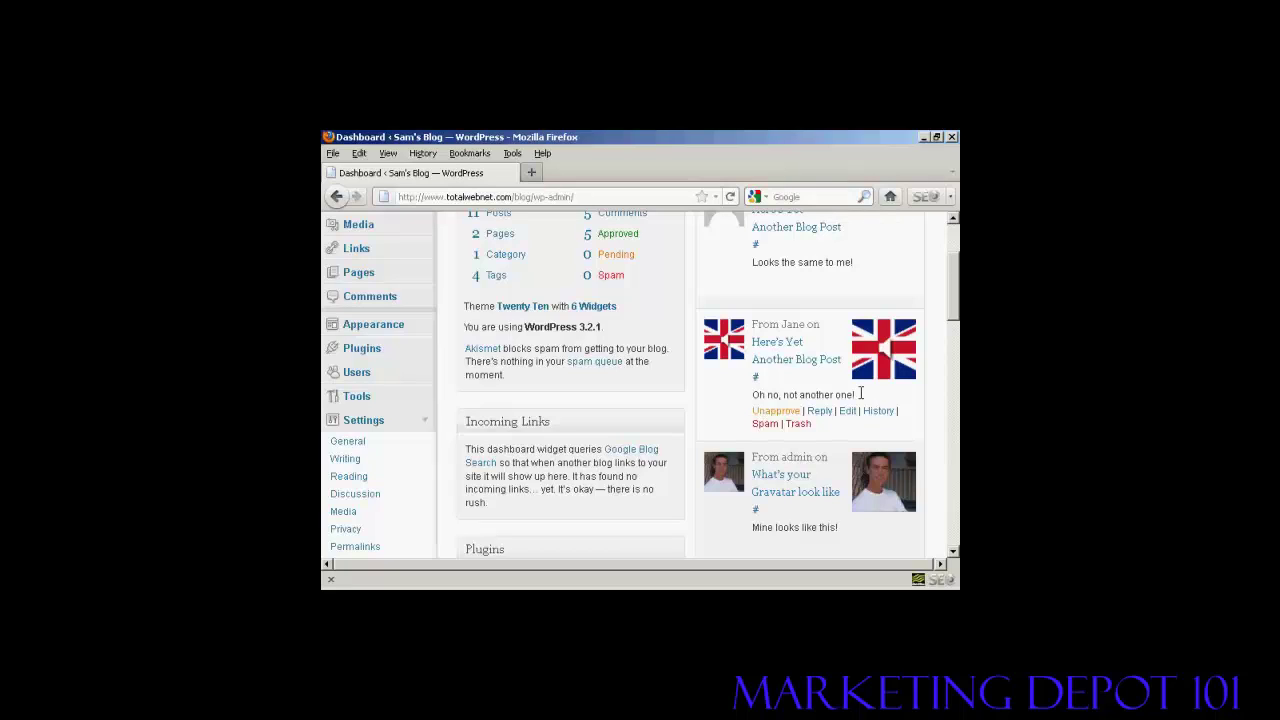
left_click(777, 412)
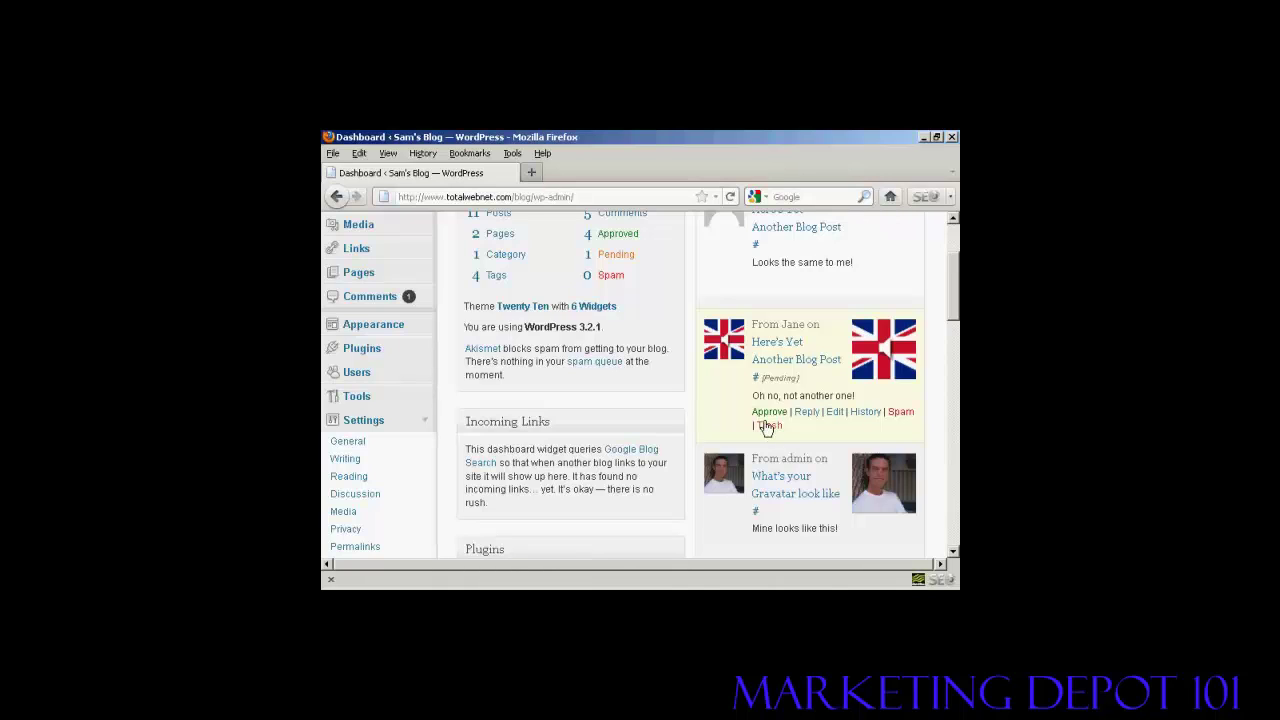
left_click(770, 428)
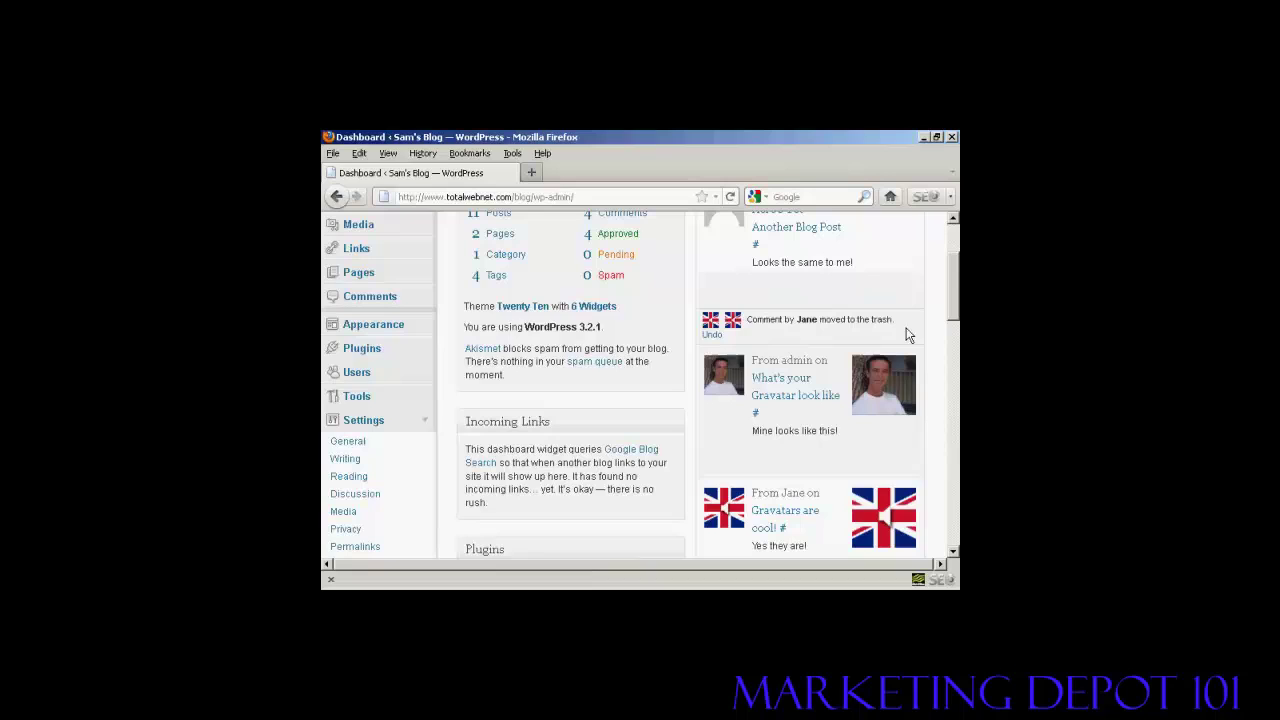
left_click_drag(953, 305, 953, 253)
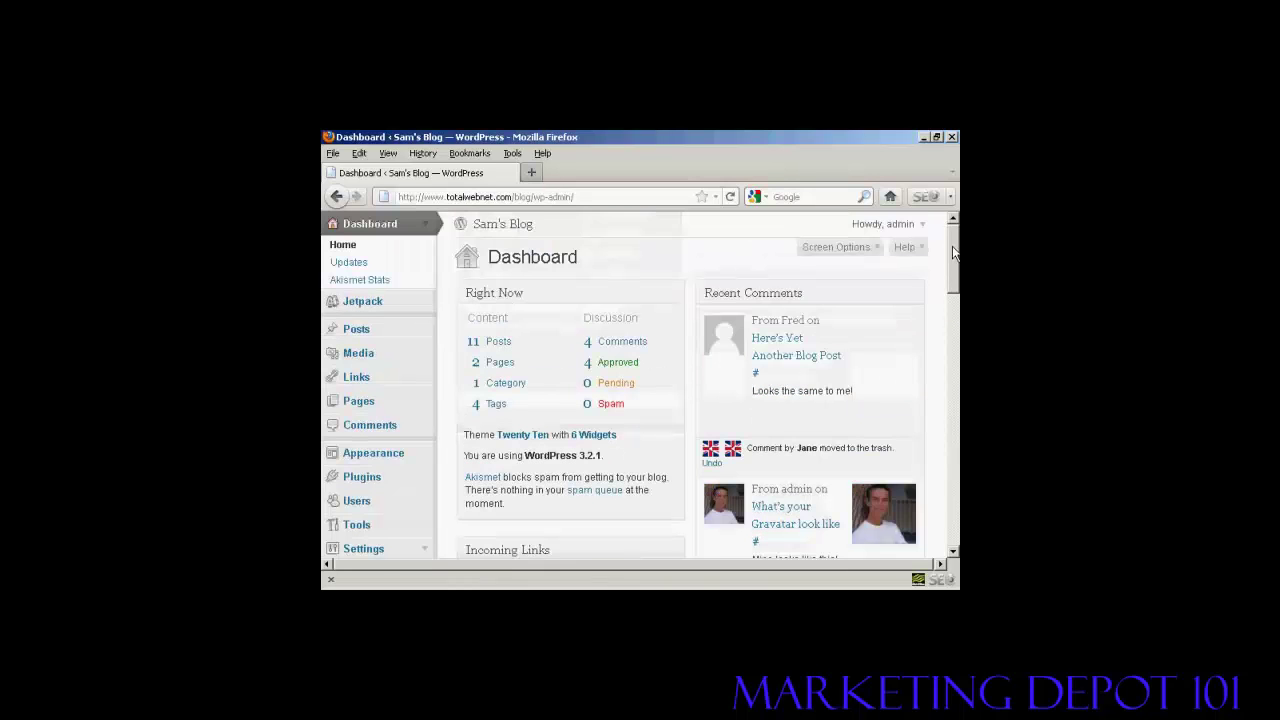
- Open the front page and follow Here's Yet Another Blog Post's '1 Comment' link
left_click(510, 228)
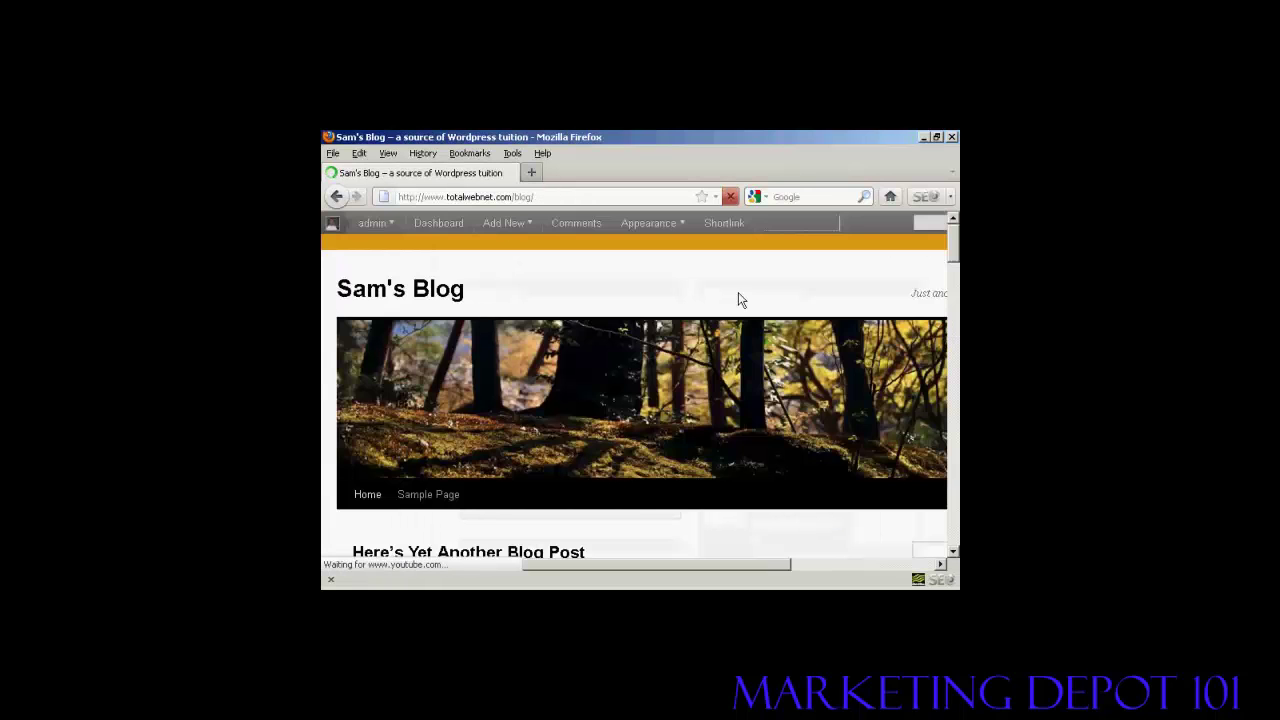
scroll(950, 257, "down", 3)
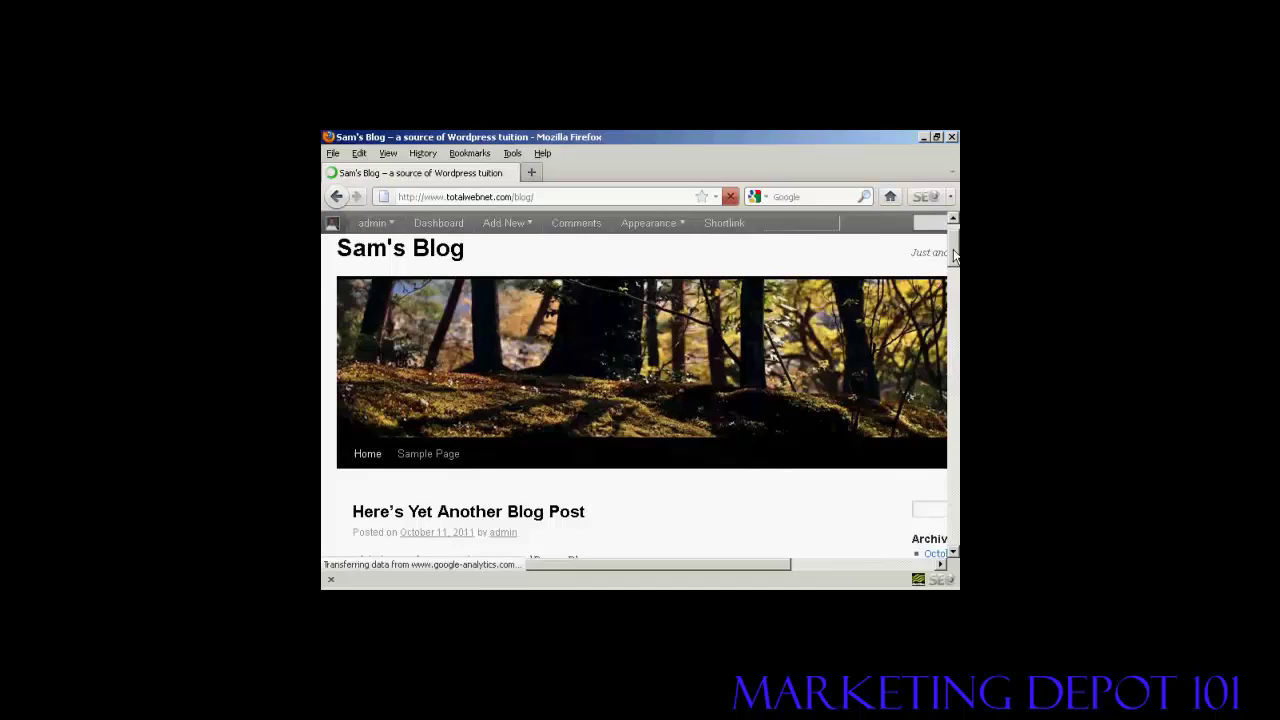
scroll(953, 257, "down", 1)
scroll(953, 270, "down", 1)
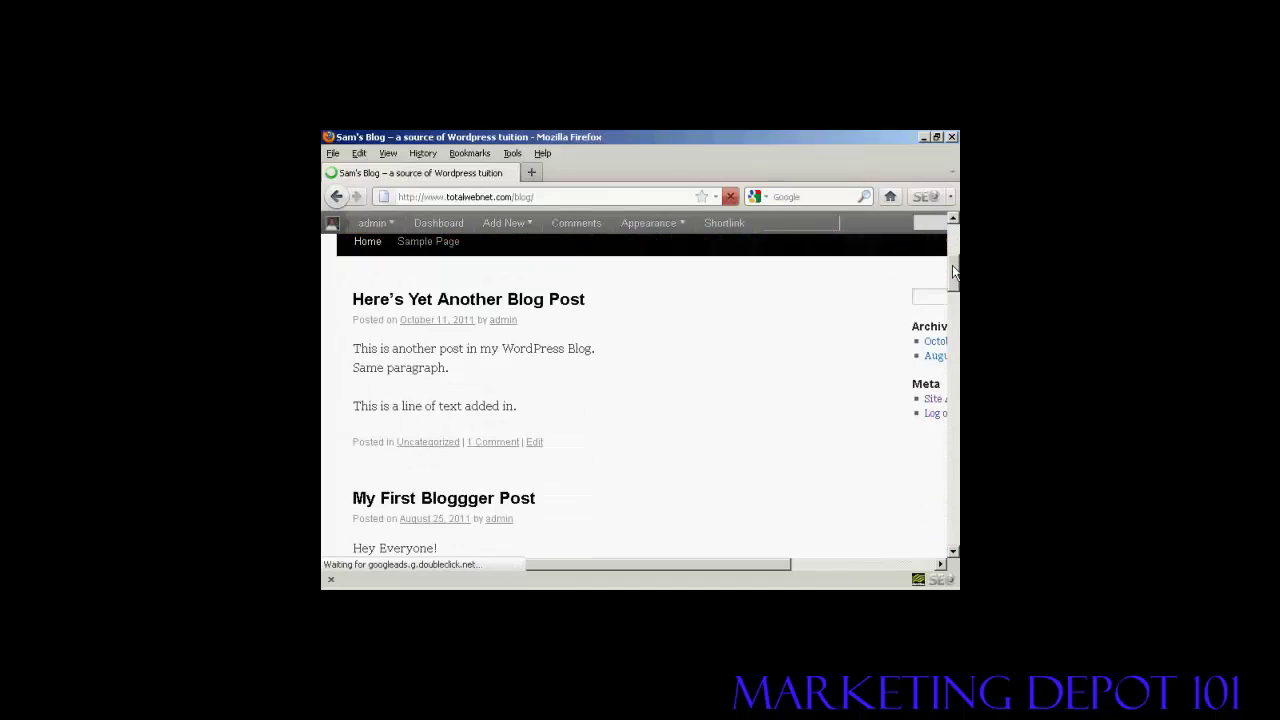
left_click(503, 431)
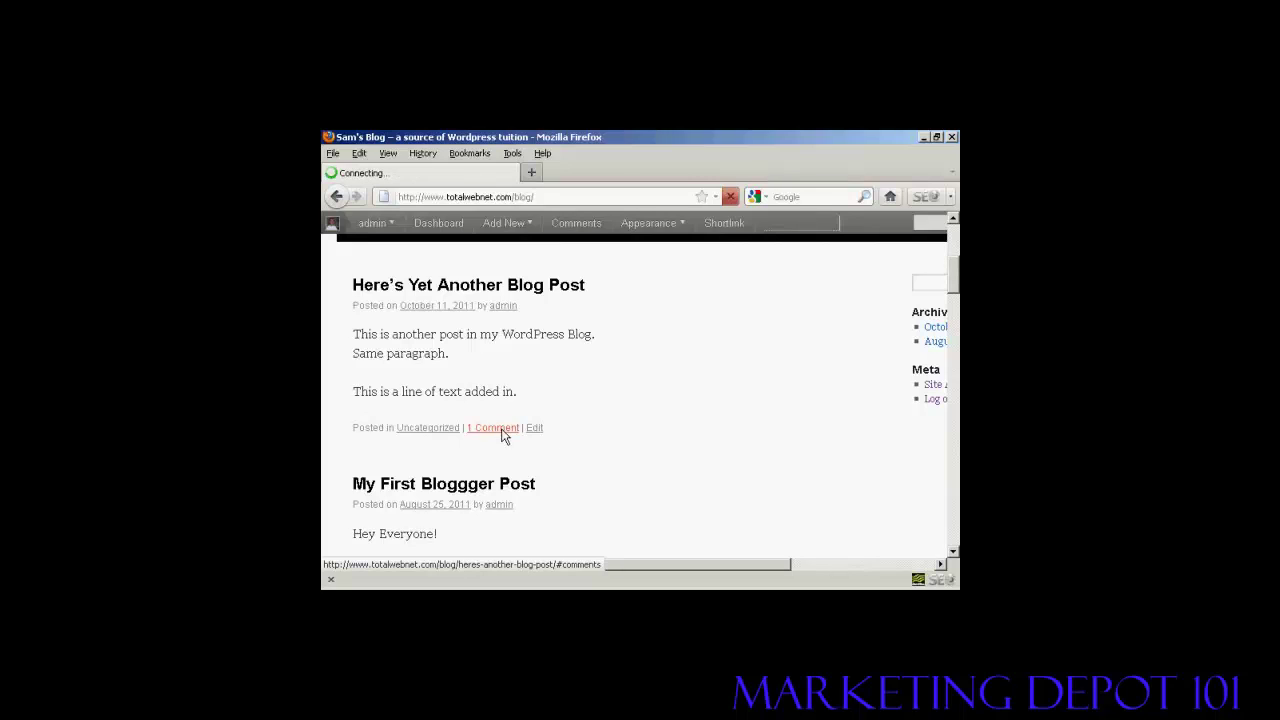